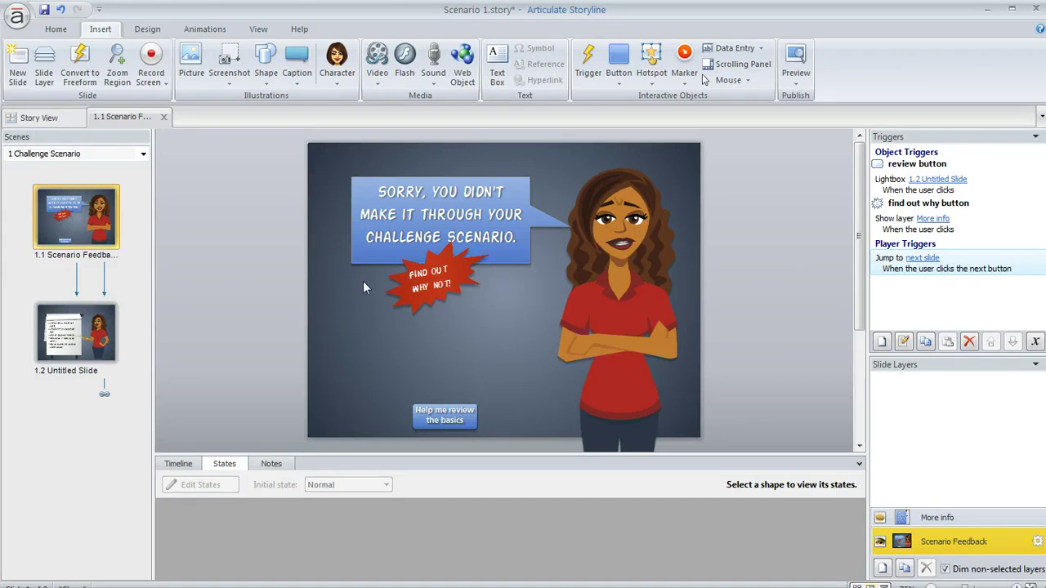
# Step: Examine the states of the review button and the starburst button on the Scenario Feedback slide, and the available button styles
pyautogui.moveTo(273, 211); pyautogui.dragTo(546, 347)
pyautogui.moveTo(353, 370); pyautogui.dragTo(527, 456)
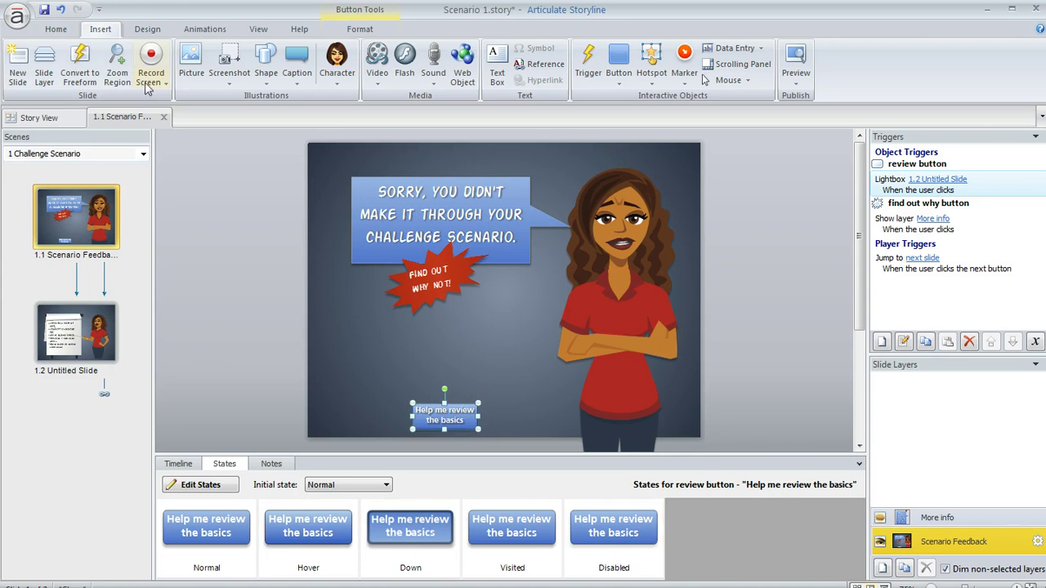
pyautogui.click(619, 66)
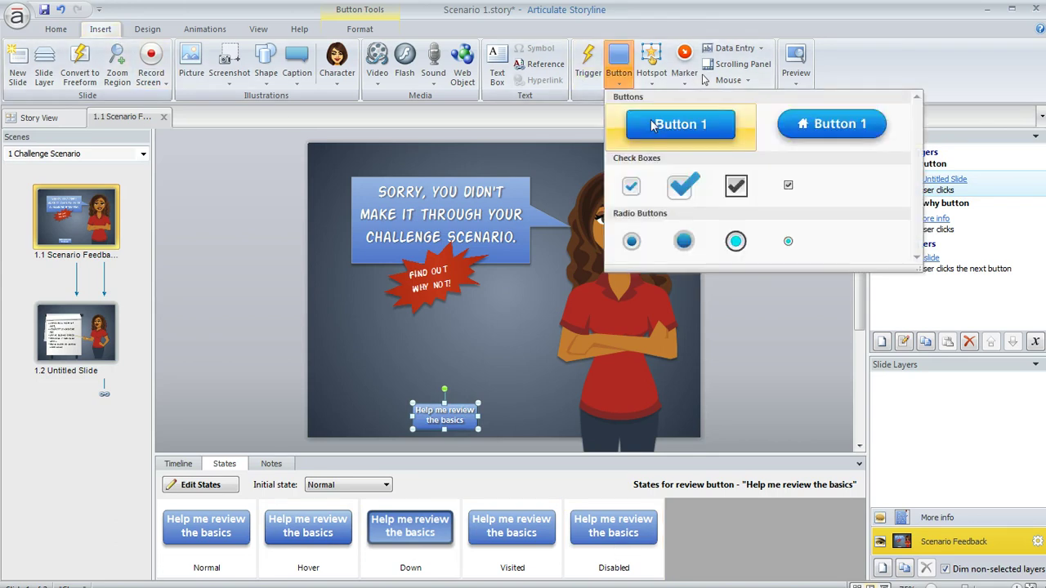
pyautogui.click(270, 233)
pyautogui.moveTo(280, 222); pyautogui.dragTo(585, 336)
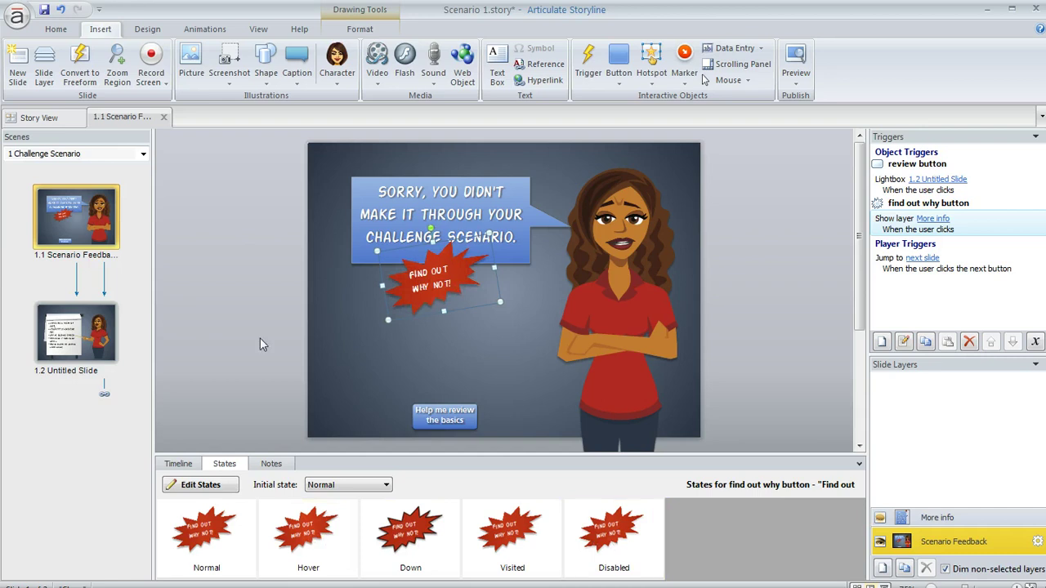
pyautogui.click(252, 271)
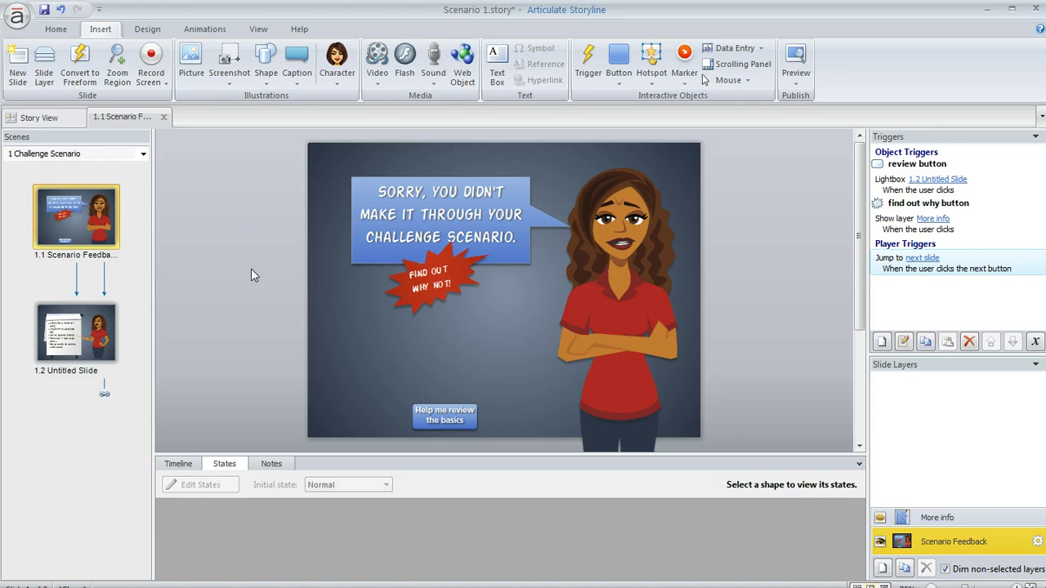
pyautogui.moveTo(286, 223); pyautogui.dragTo(560, 342)
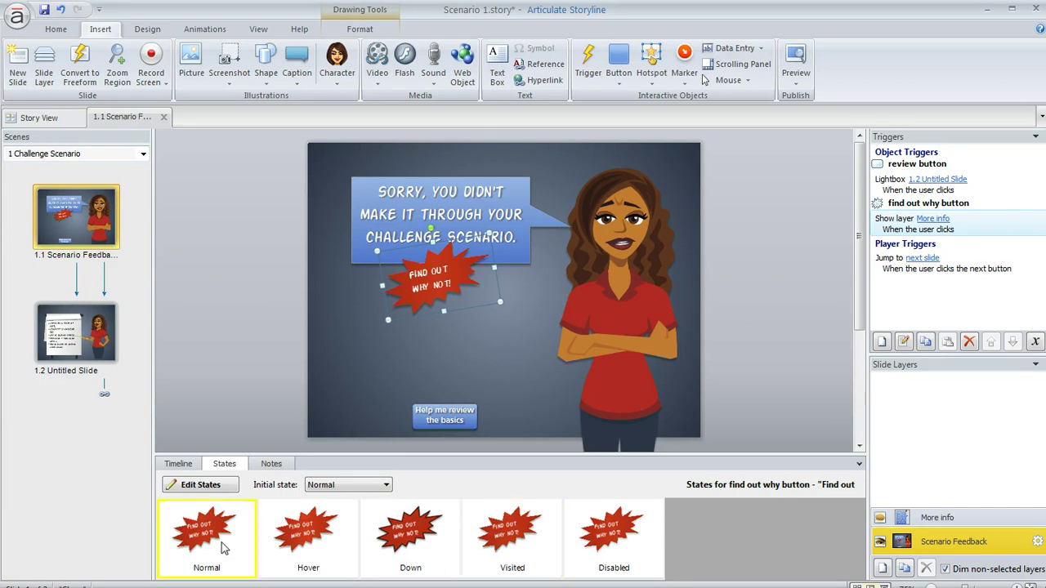
pyautogui.click(386, 373)
pyautogui.click(441, 415)
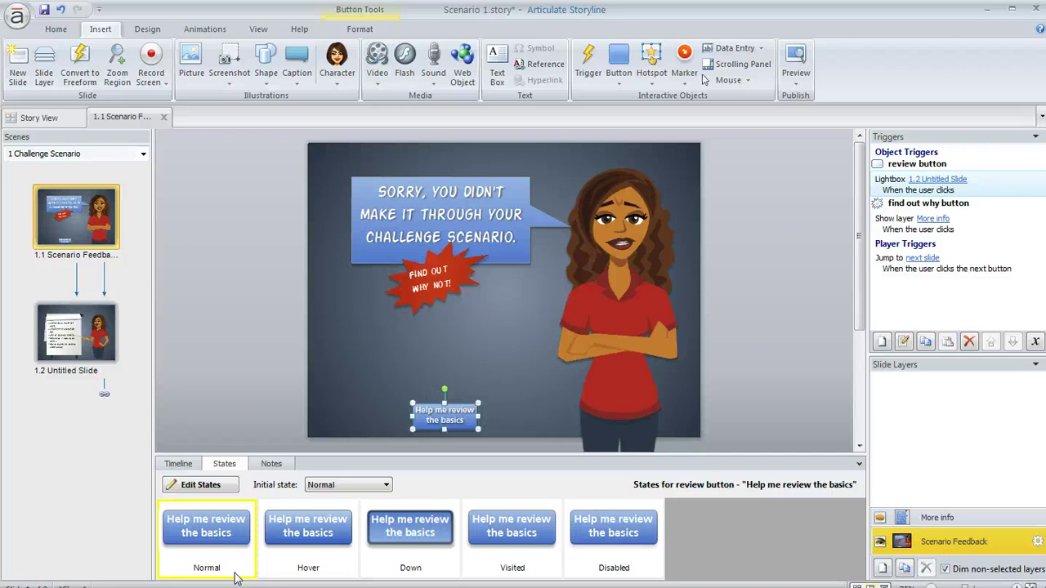
pyautogui.click(260, 307)
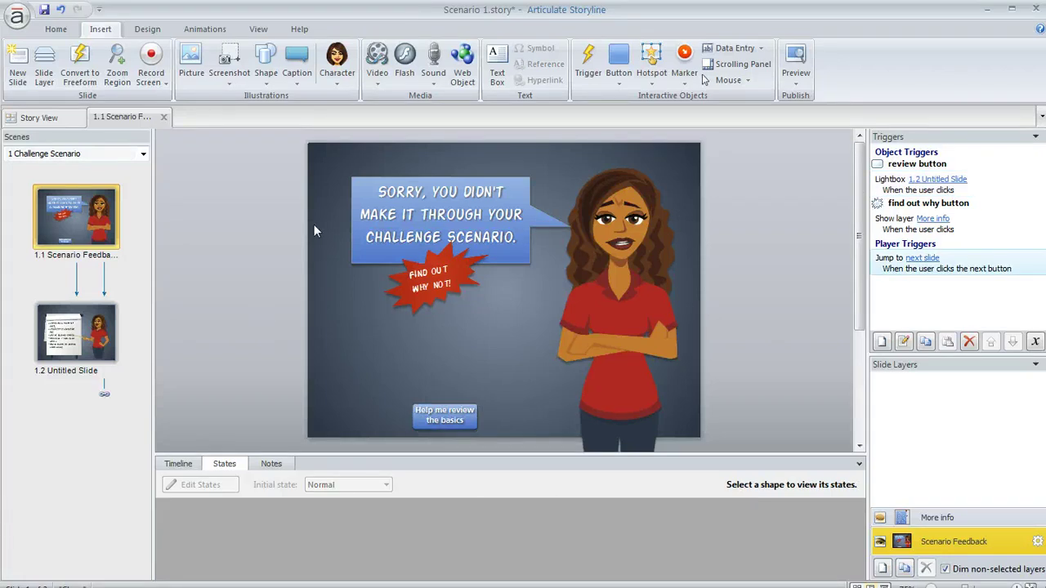
# Step: Edit the Visited state of the "Find out why not!" starburst, giving it the medium-blue shape style from the last row of styles
pyautogui.click(439, 284)
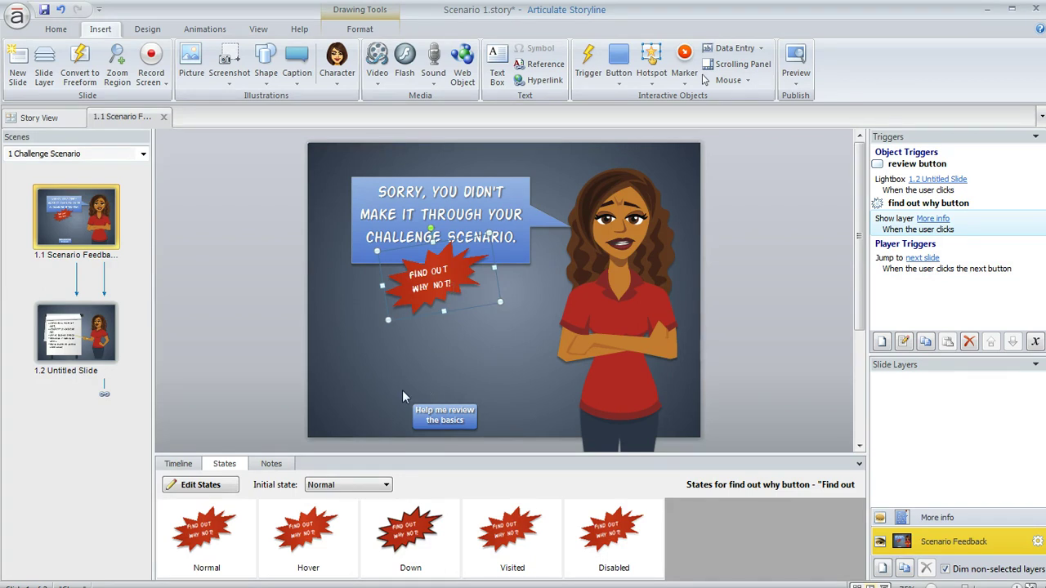
pyautogui.click(200, 485)
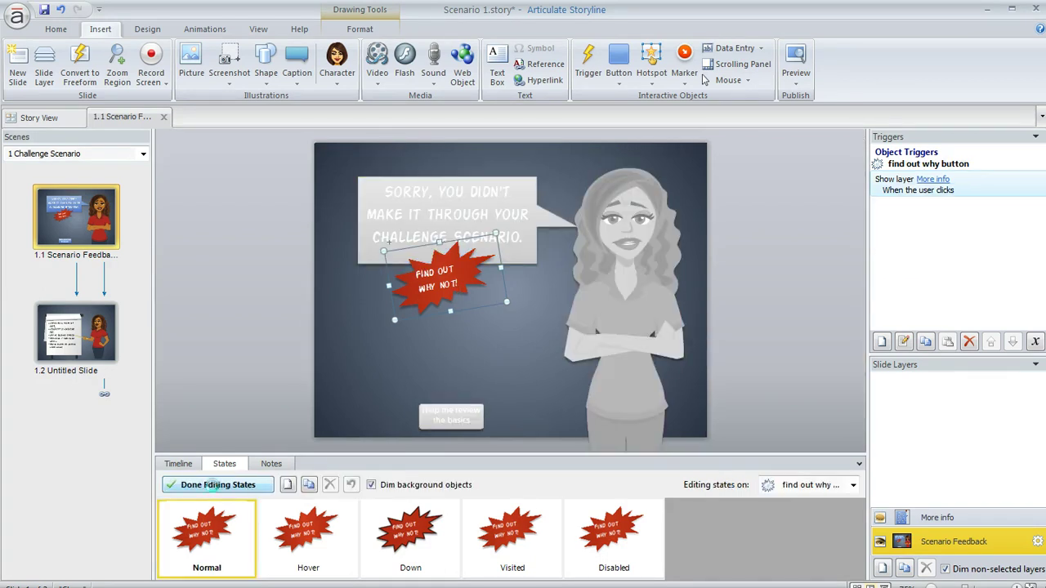
pyautogui.click(528, 555)
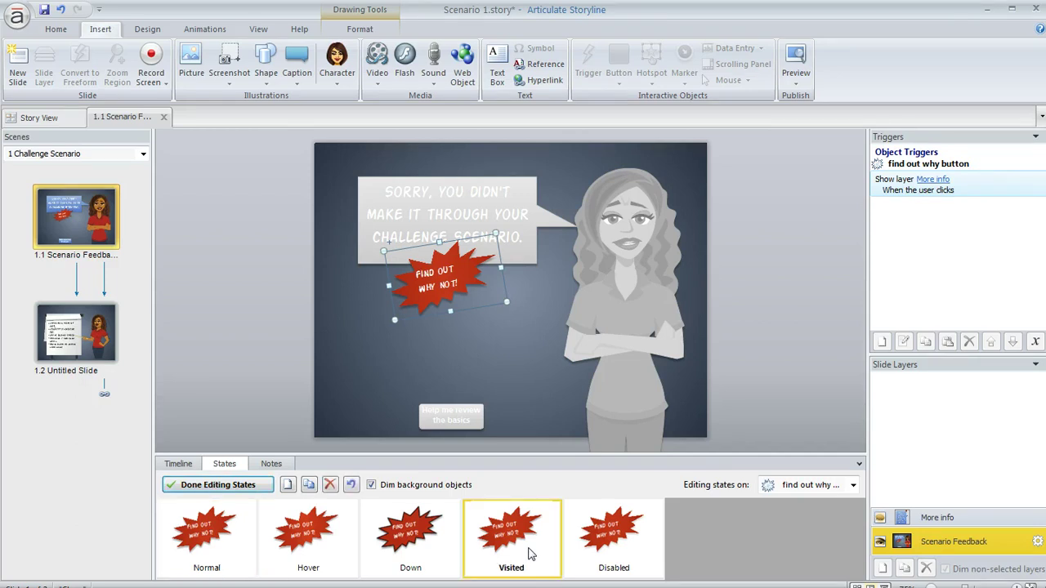
pyautogui.click(360, 31)
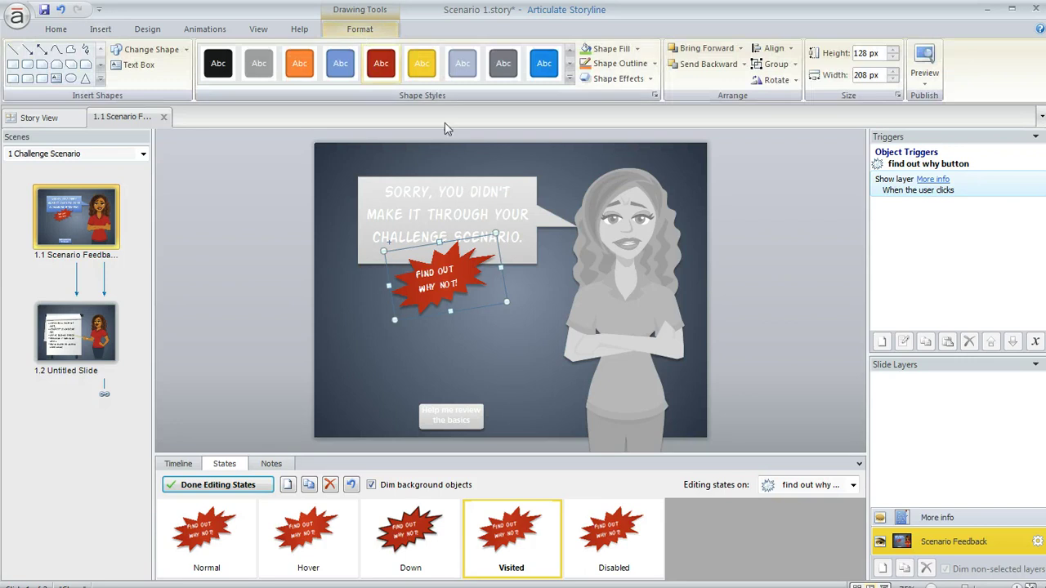
pyautogui.click(571, 79)
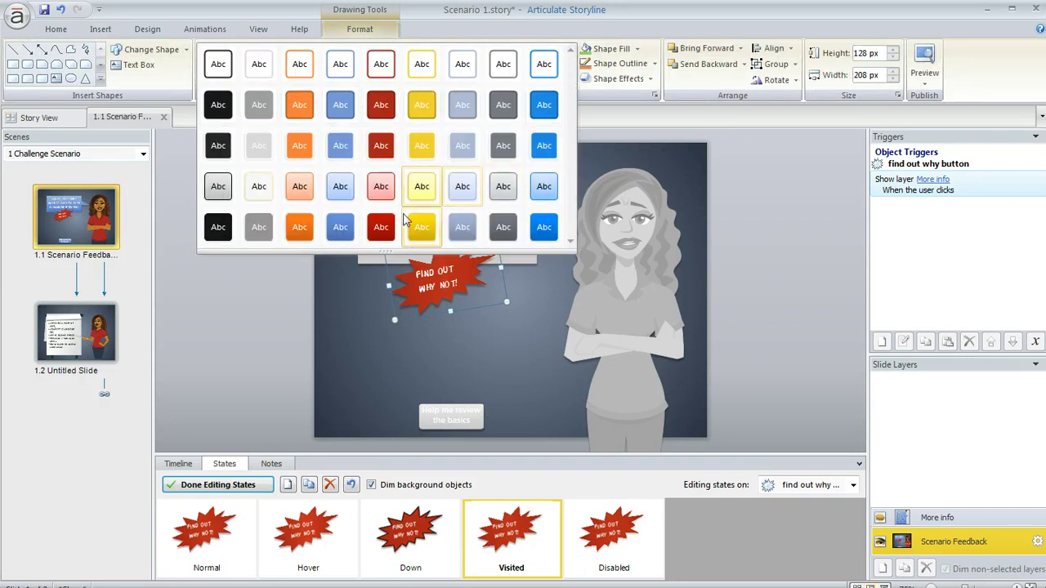
pyautogui.click(340, 228)
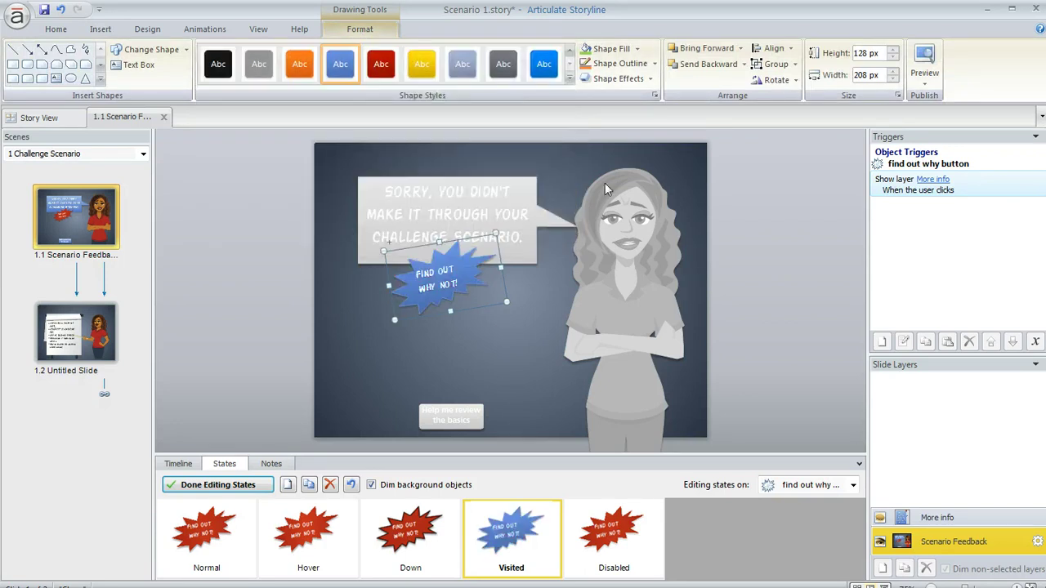
# Step: Apply the centered outer shadow effect to the starburst's Visited state
pyautogui.click(651, 78)
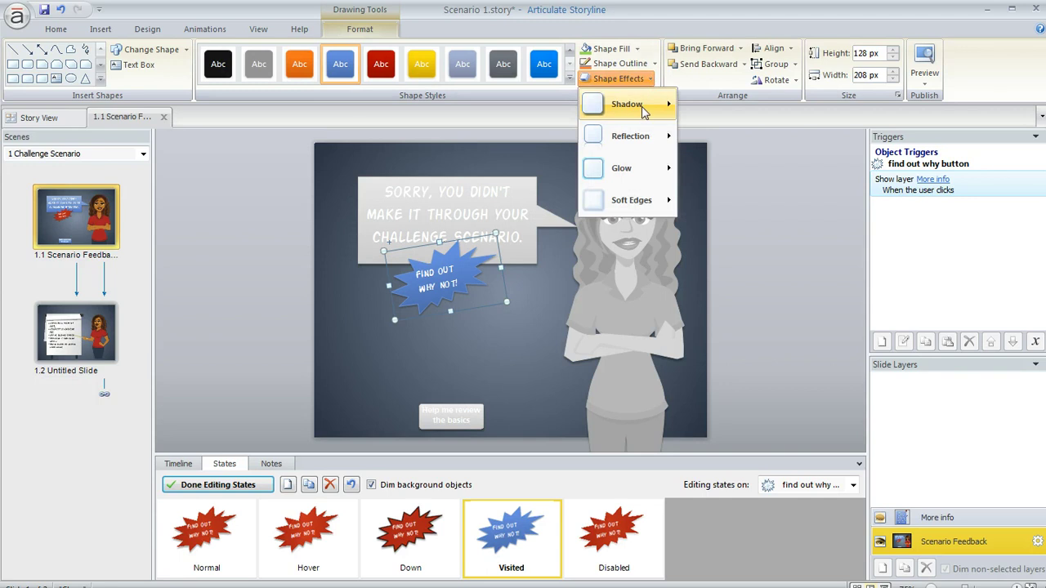
pyautogui.moveTo(646, 110)
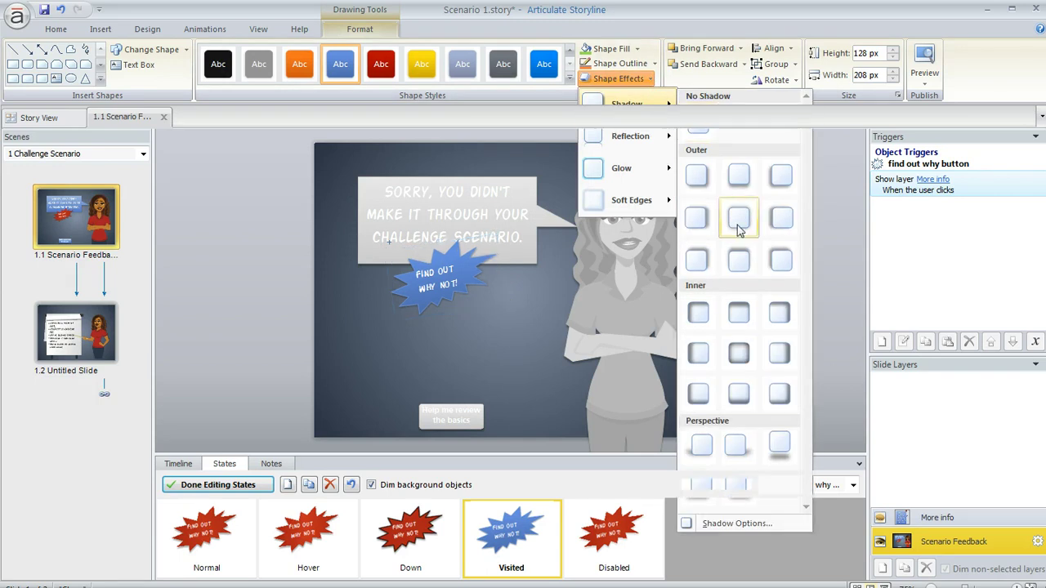
pyautogui.click(739, 220)
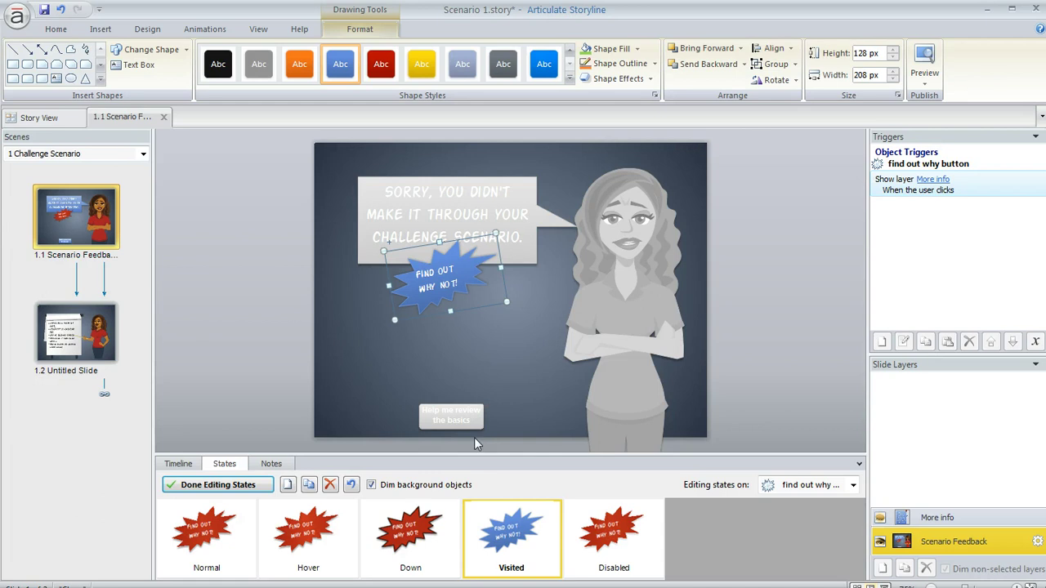
# Step: Switch to the review button's Visited state and draw a check mark shape about 24 px by 24 px just above the button
pyautogui.click(853, 486)
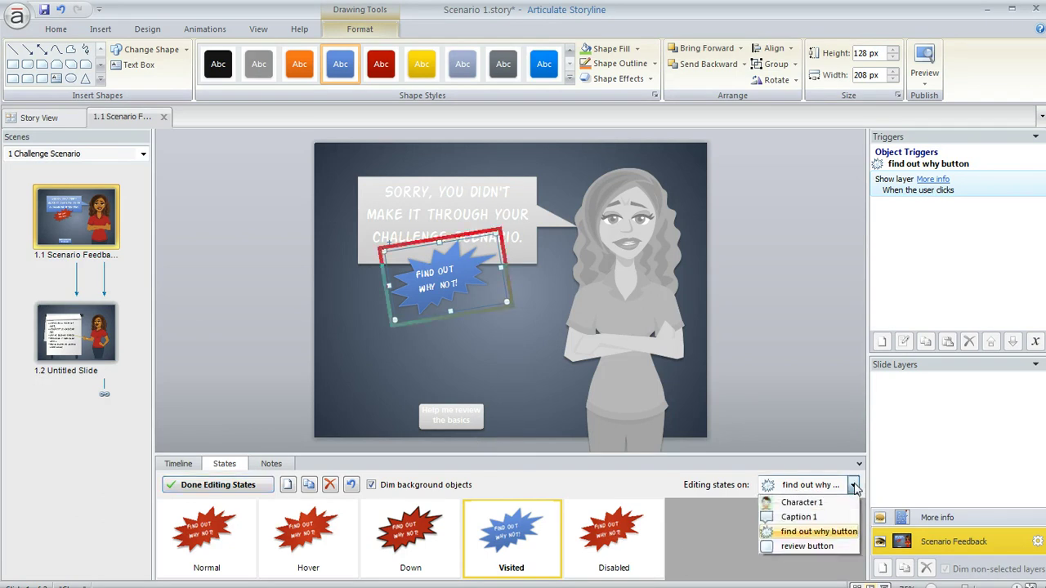
pyautogui.click(844, 550)
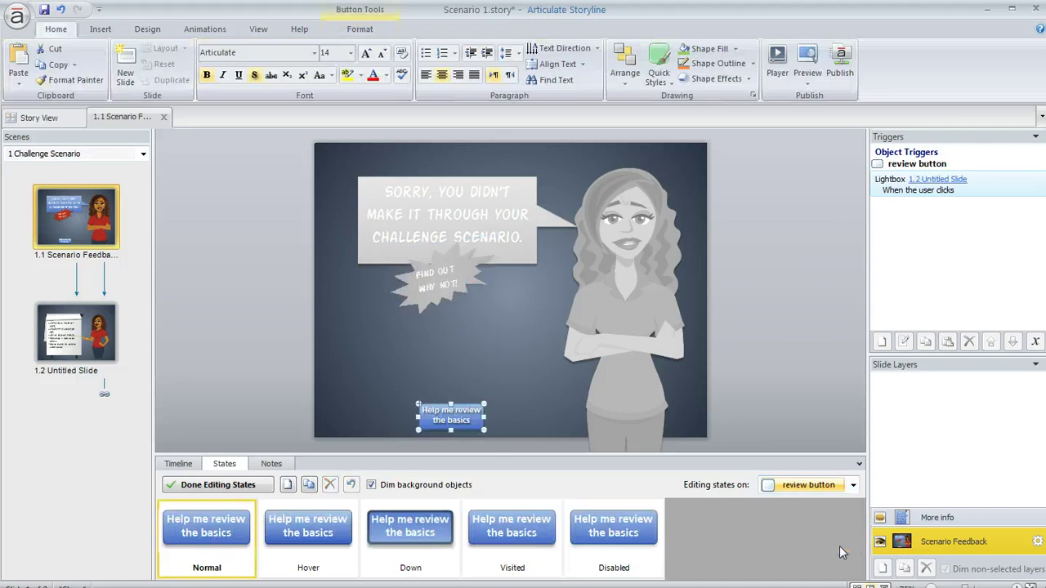
pyautogui.click(527, 540)
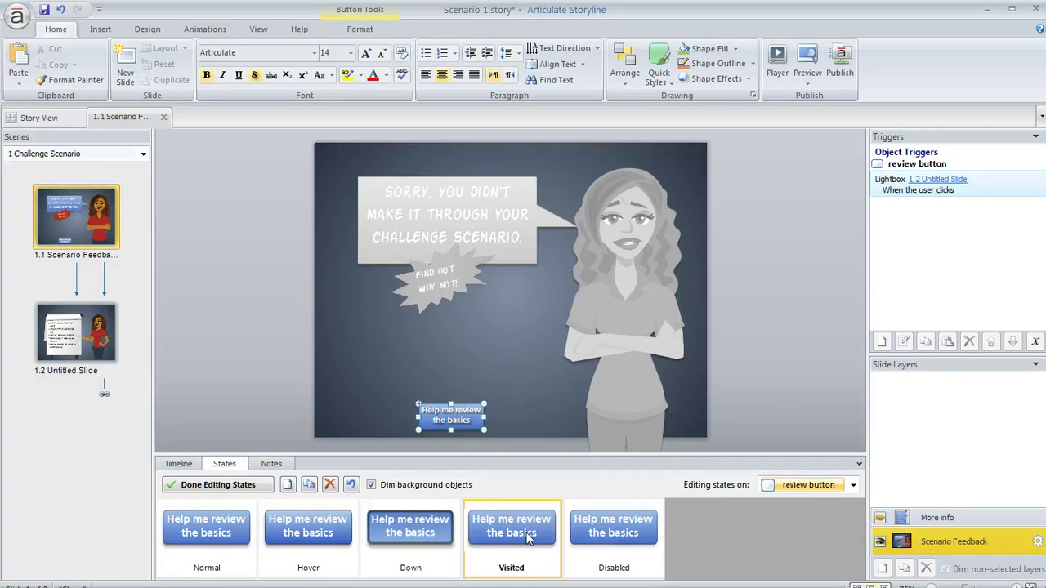
pyautogui.click(92, 31)
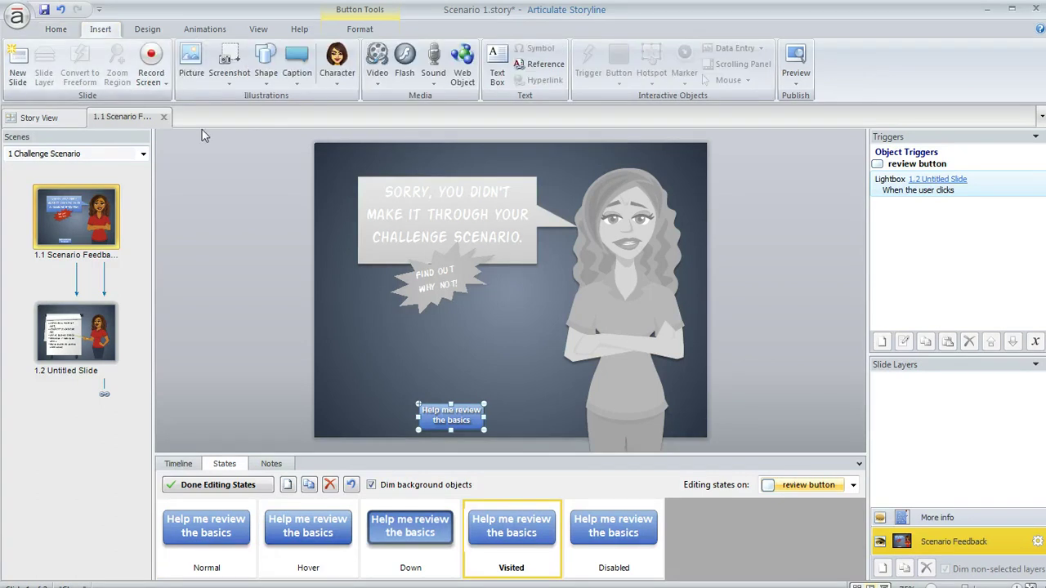
pyautogui.click(267, 80)
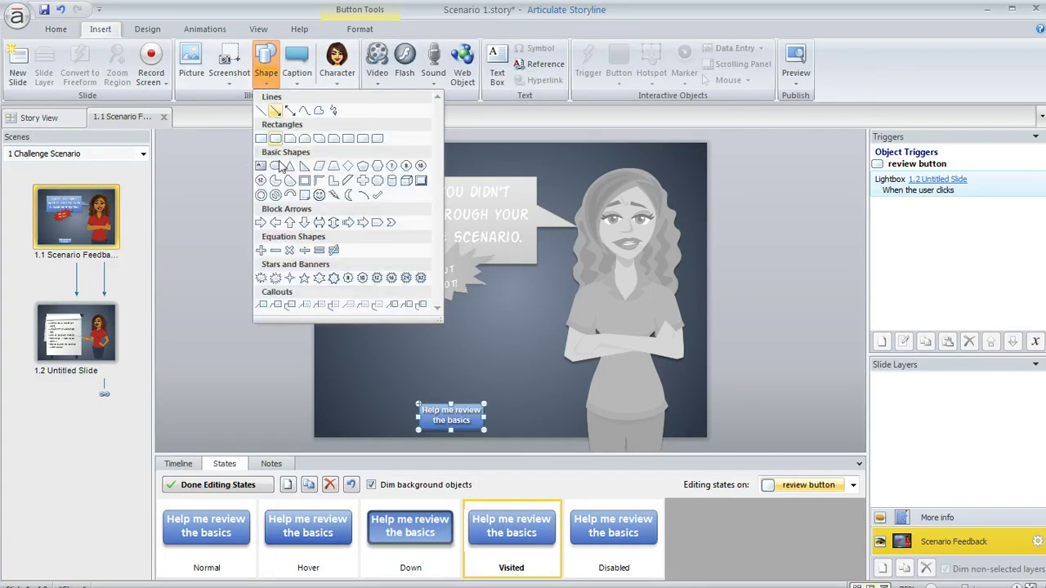
pyautogui.click(377, 195)
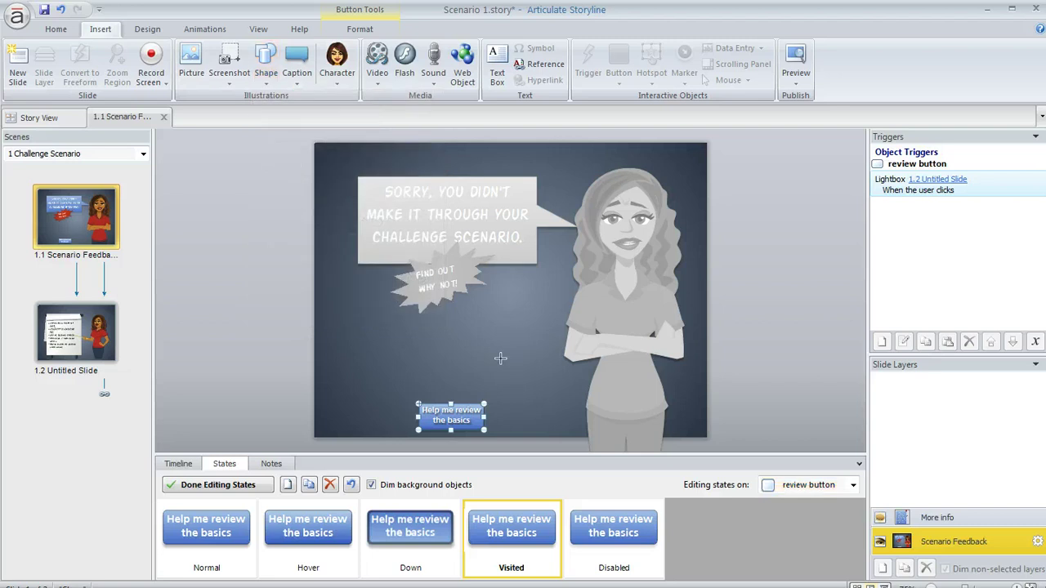
pyautogui.moveTo(479, 375); pyautogui.dragTo(493, 390)
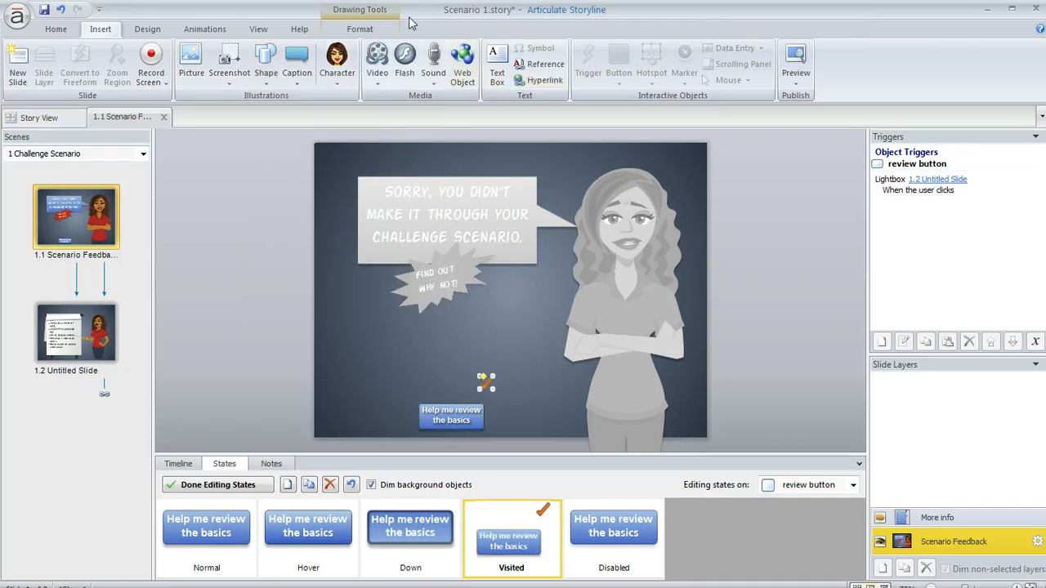
# Step: Set the check mark's outline to light green, place it on the review button's right edge, and finish editing states
pyautogui.click(359, 29)
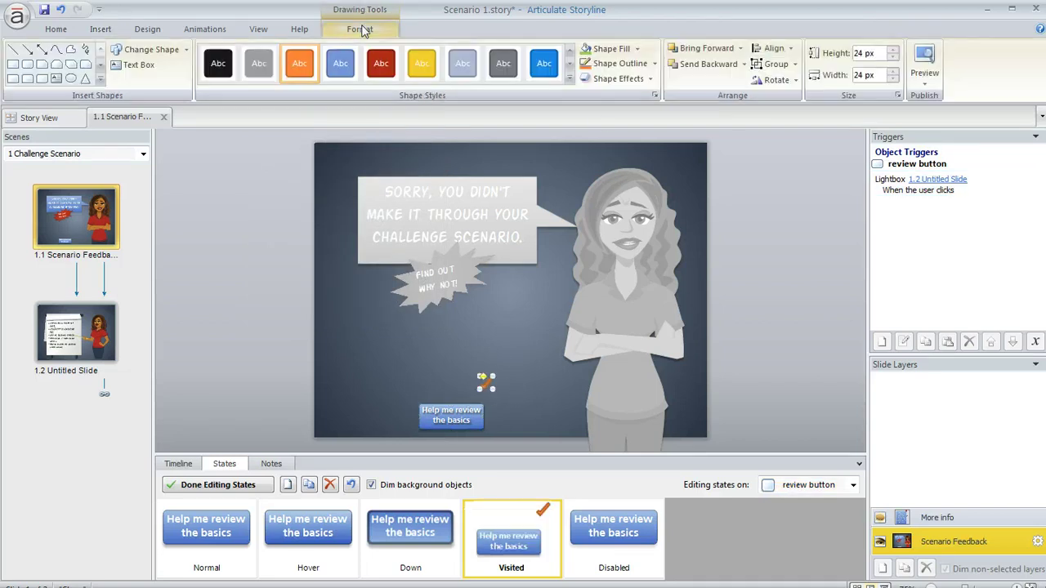
pyautogui.click(621, 64)
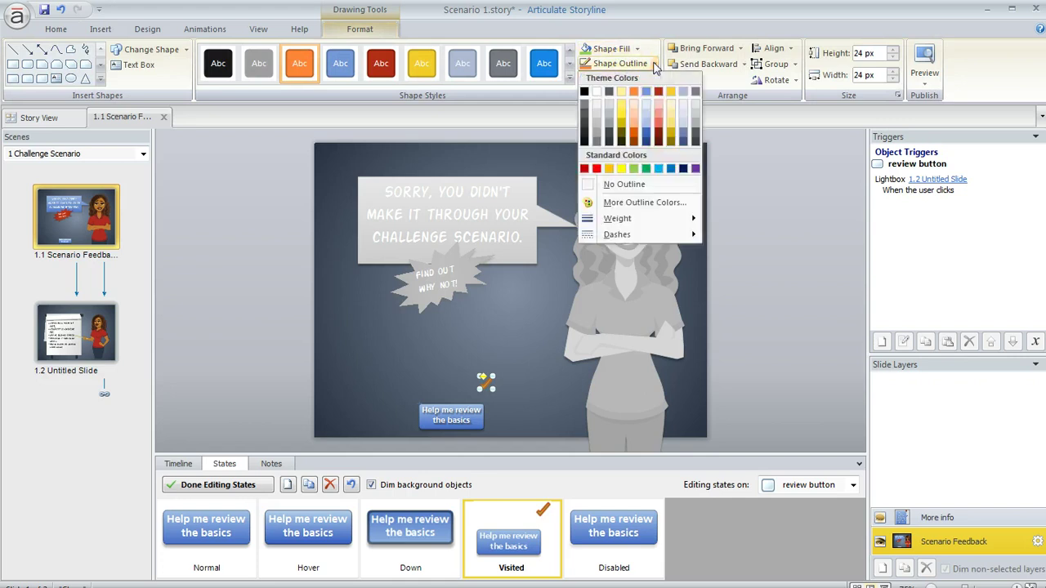
pyautogui.click(635, 169)
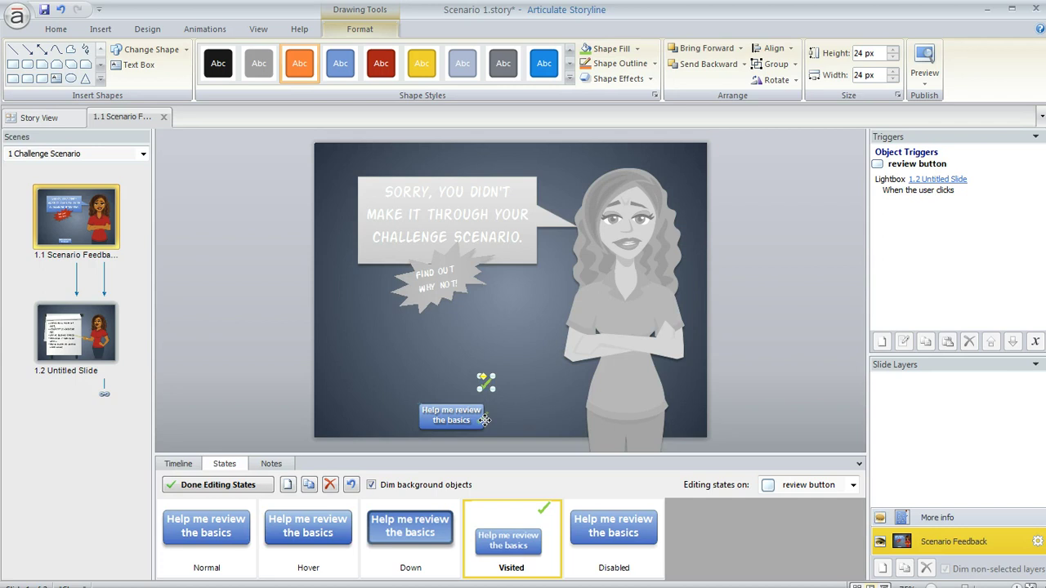
pyautogui.moveTo(486, 382); pyautogui.dragTo(482, 416)
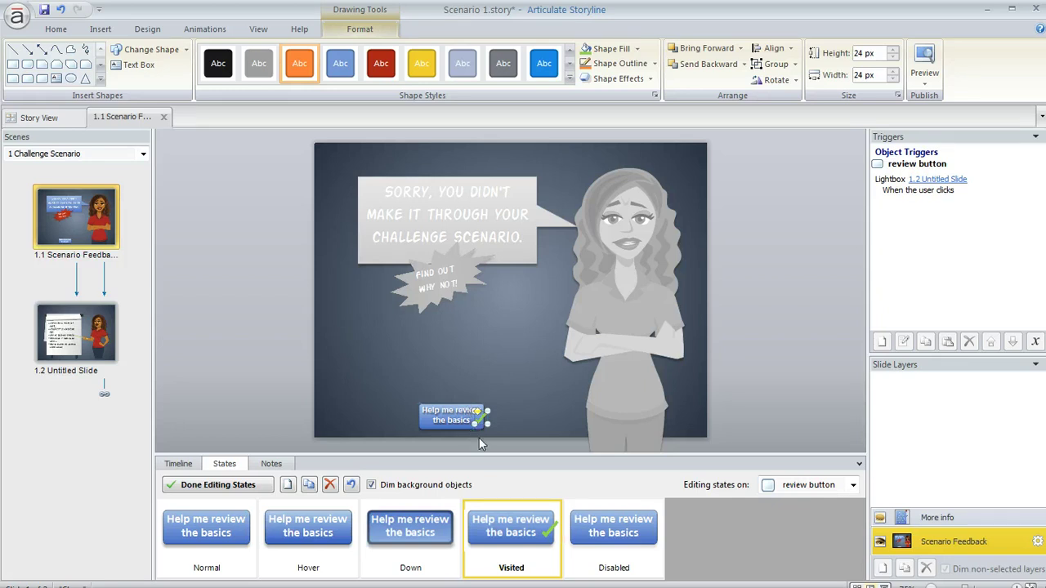
pyautogui.click(241, 487)
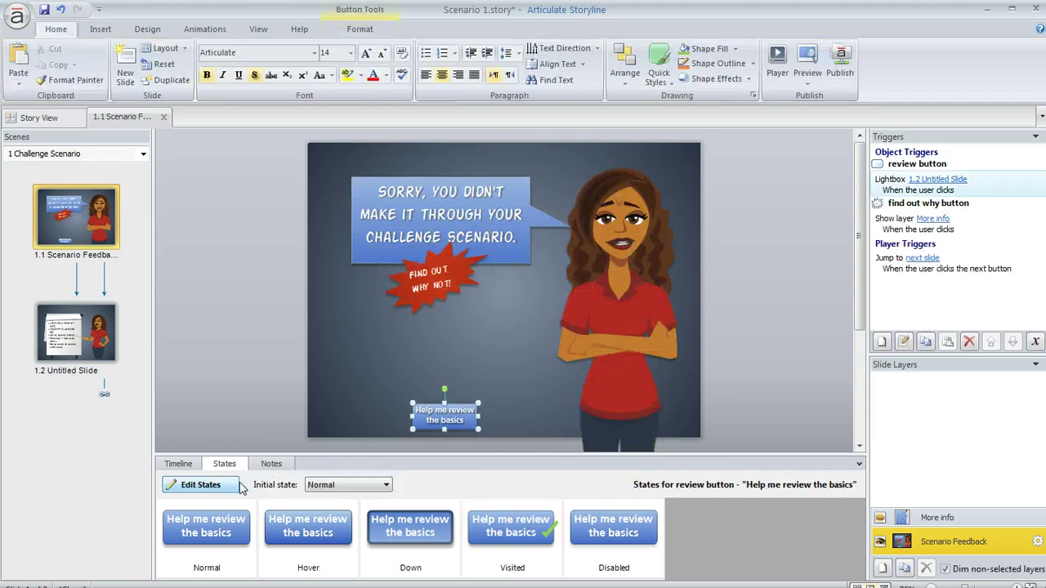
# Step: Preview the feedback slide and test the starburst and review buttons, closing the layer and the lightbox each one opens
pyautogui.click(805, 88)
pyautogui.click(825, 114)
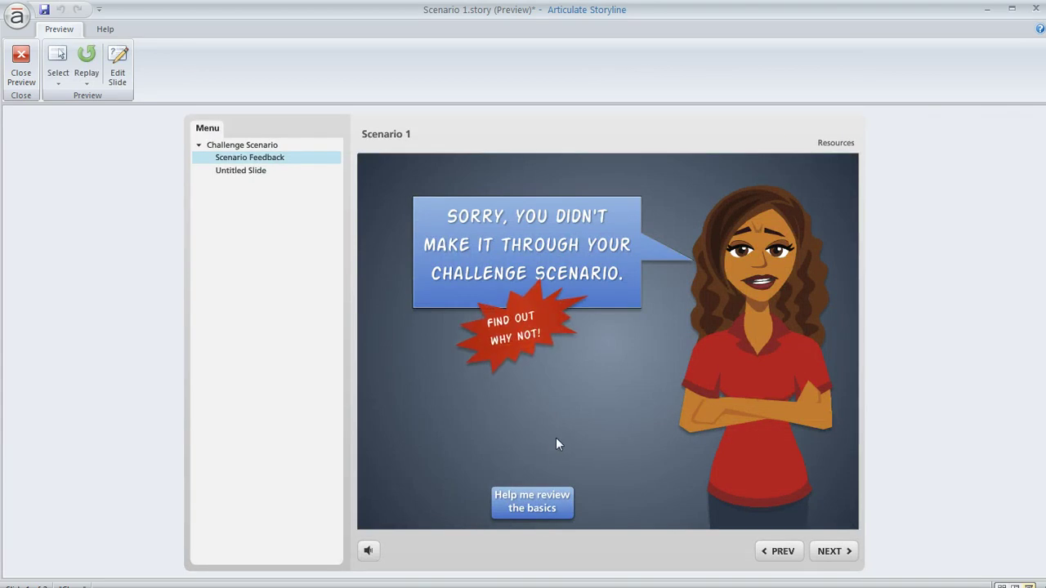
pyautogui.click(532, 333)
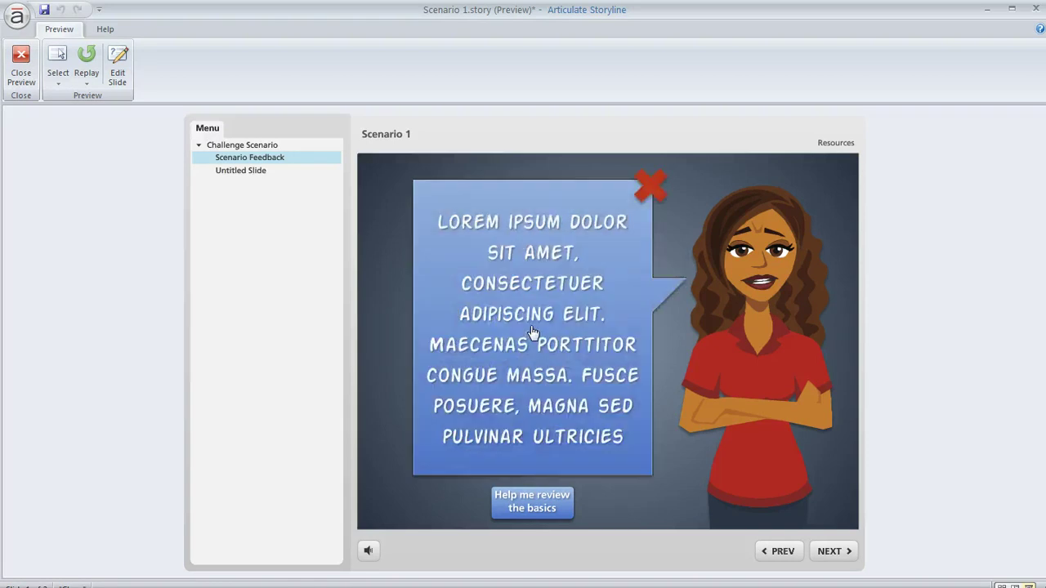
pyautogui.click(652, 188)
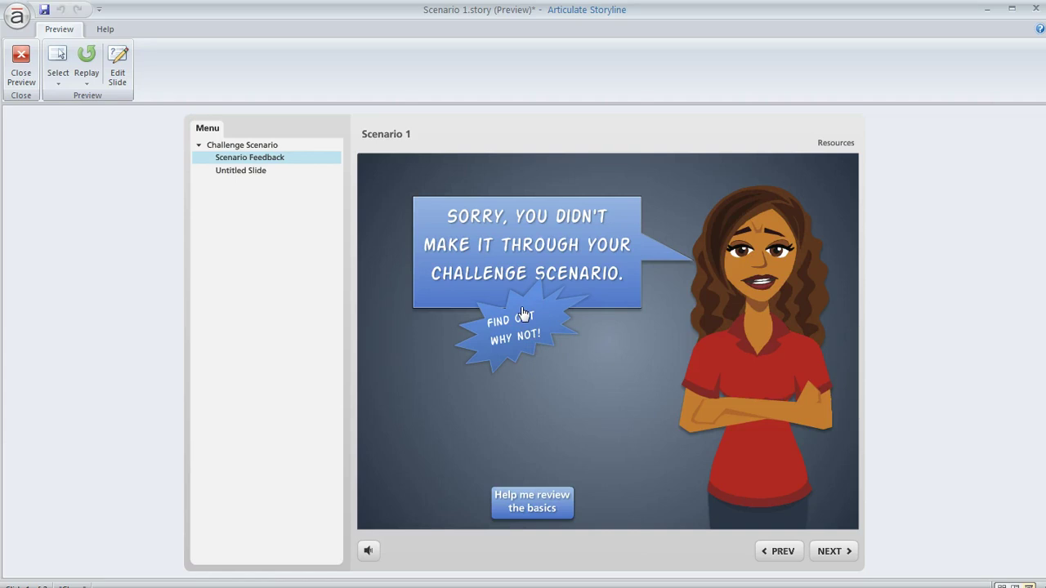
pyautogui.click(563, 509)
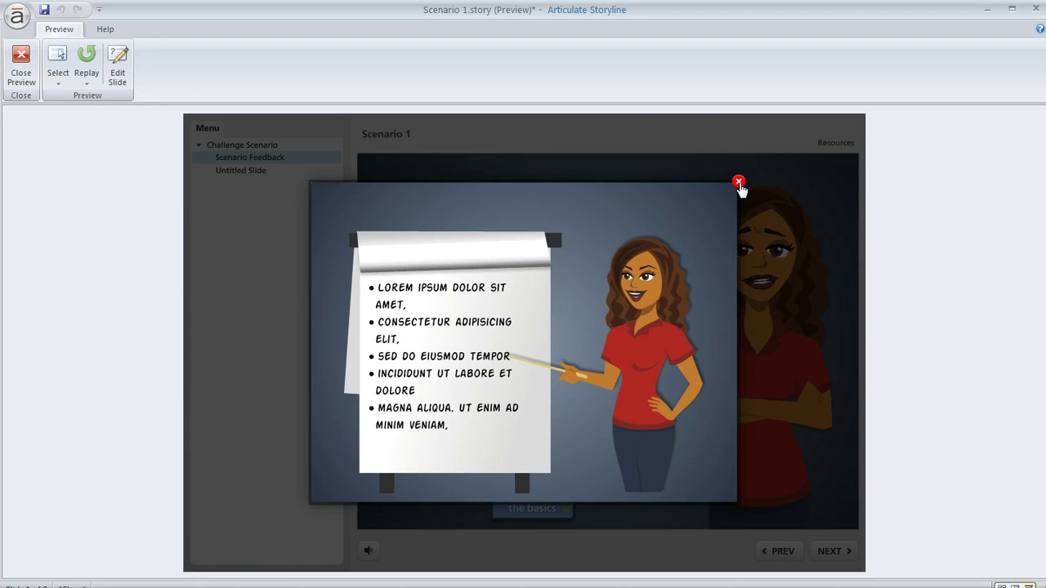
pyautogui.click(739, 185)
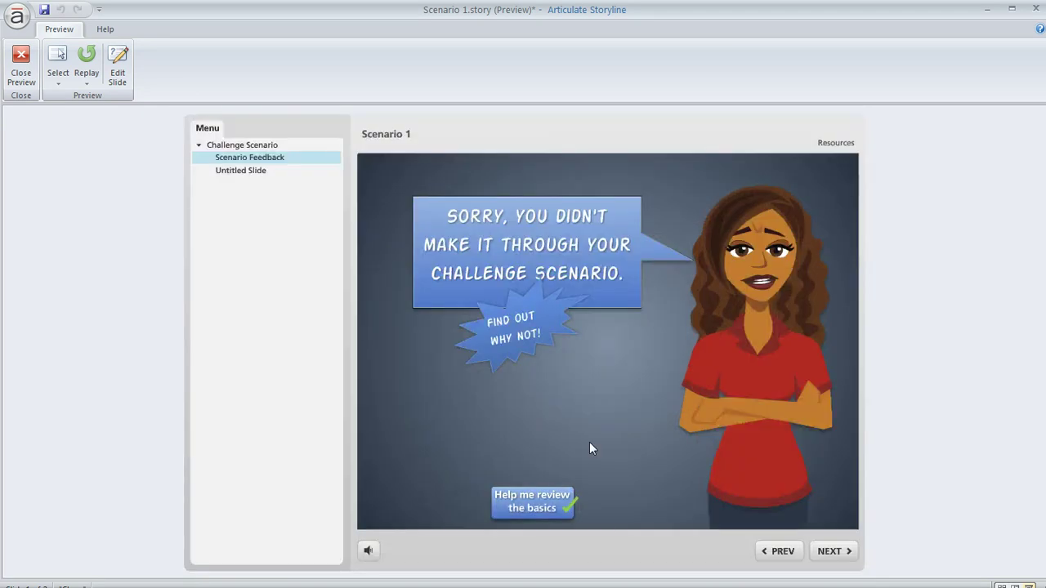